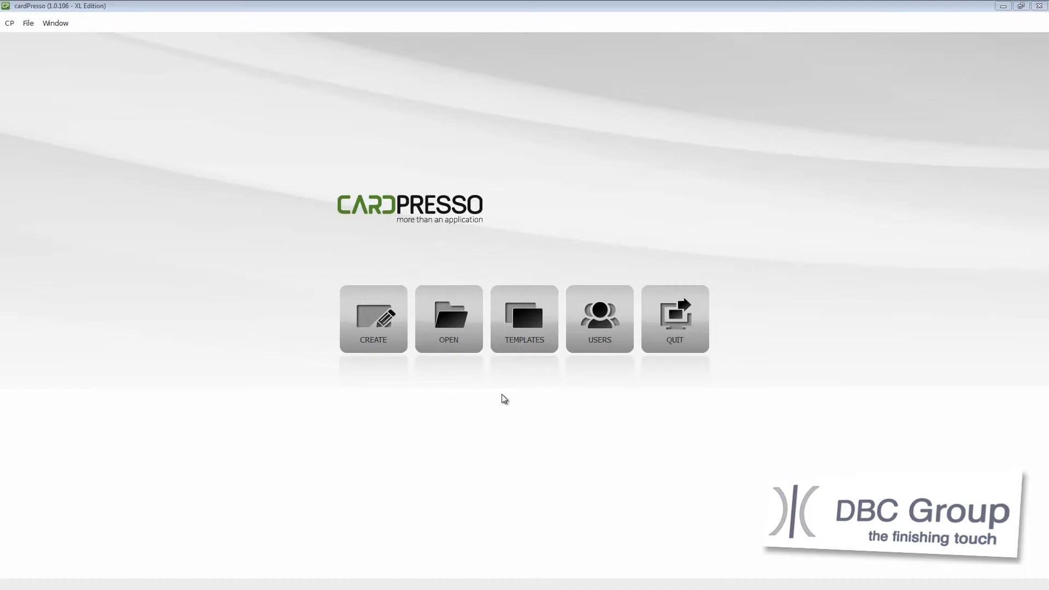
# Open the saved Carlos Business Card design from My Cards.
pyautogui.click(470, 350)
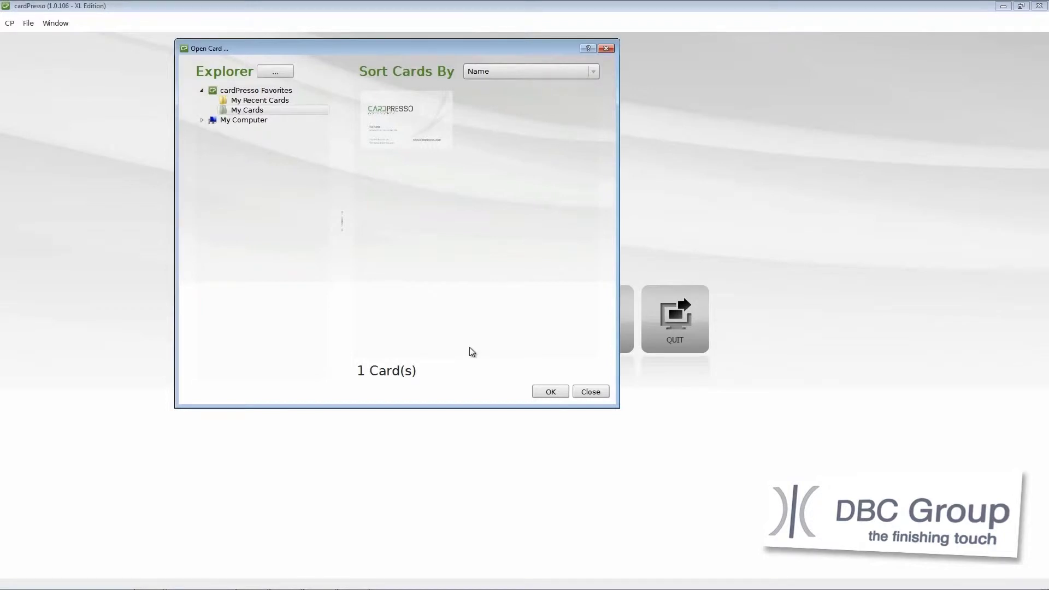
pyautogui.click(421, 142)
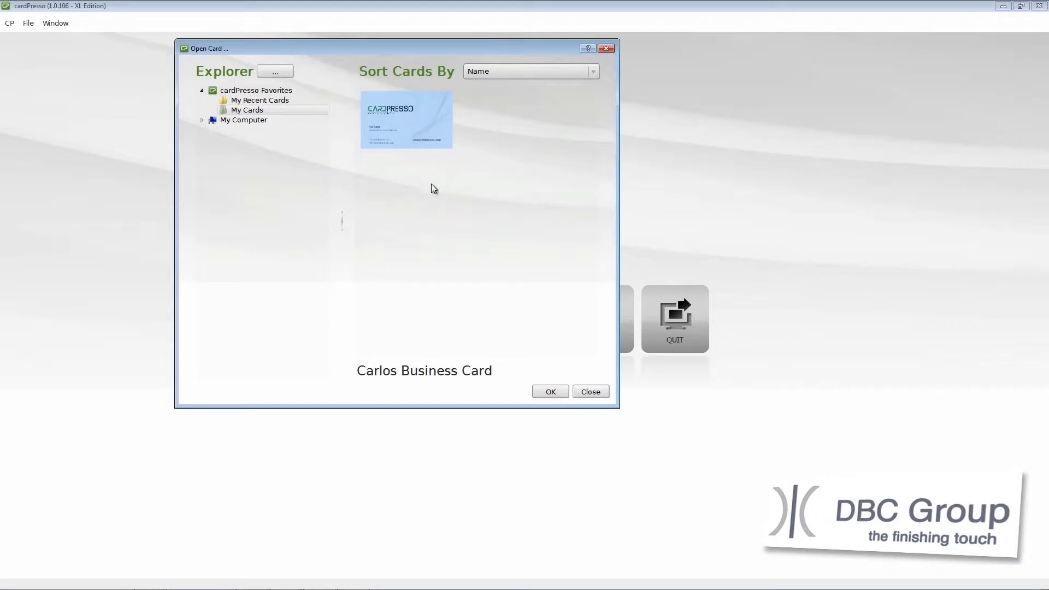
pyautogui.click(540, 391)
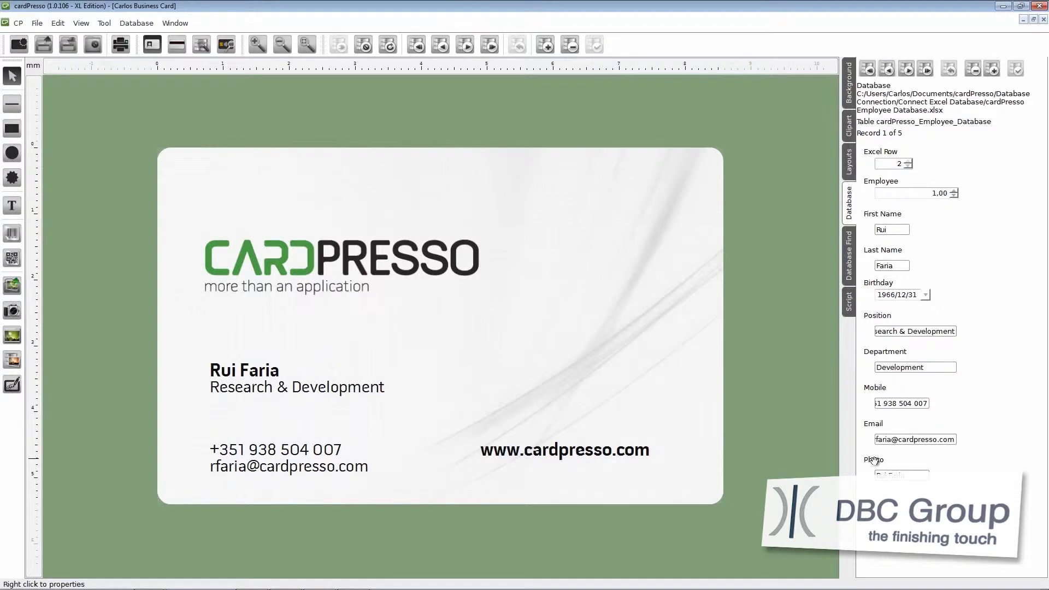
# Make the Photo field an Indexed Image using the Photos folder as its images folder.
pyautogui.moveTo(874, 461)
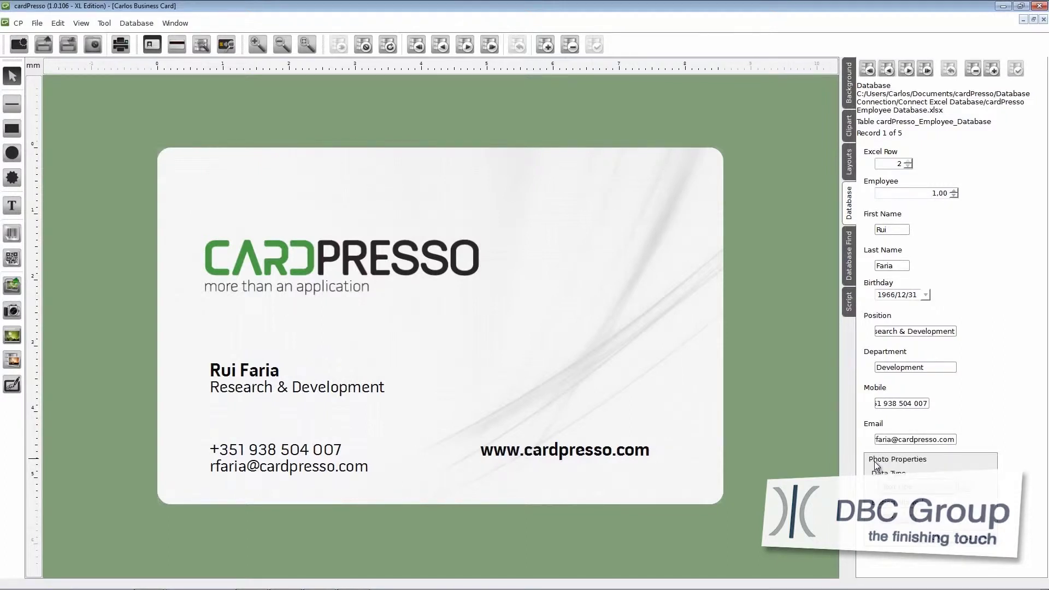
pyautogui.click(912, 486)
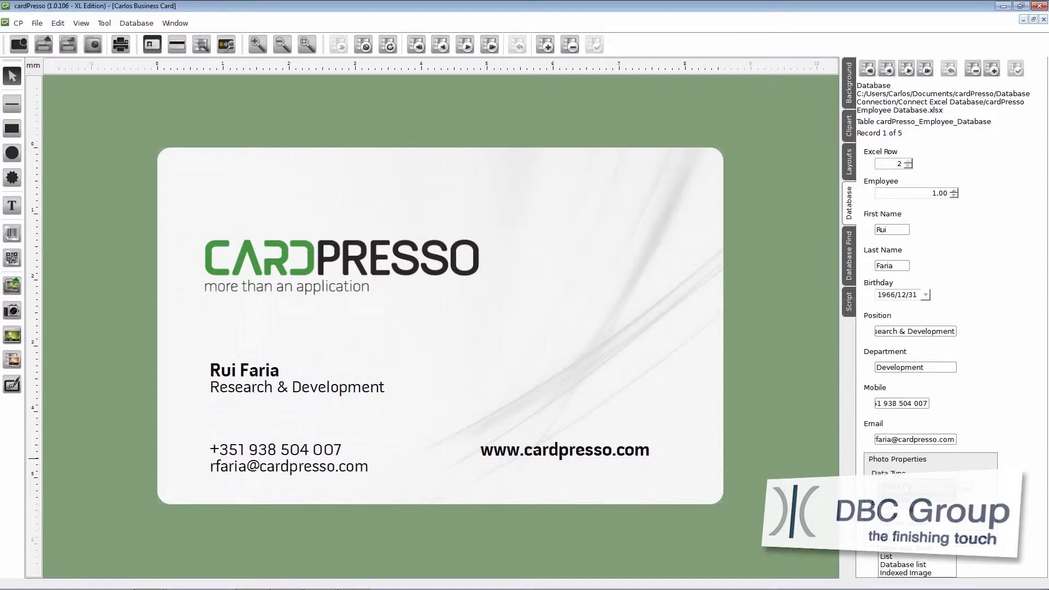
pyautogui.click(909, 573)
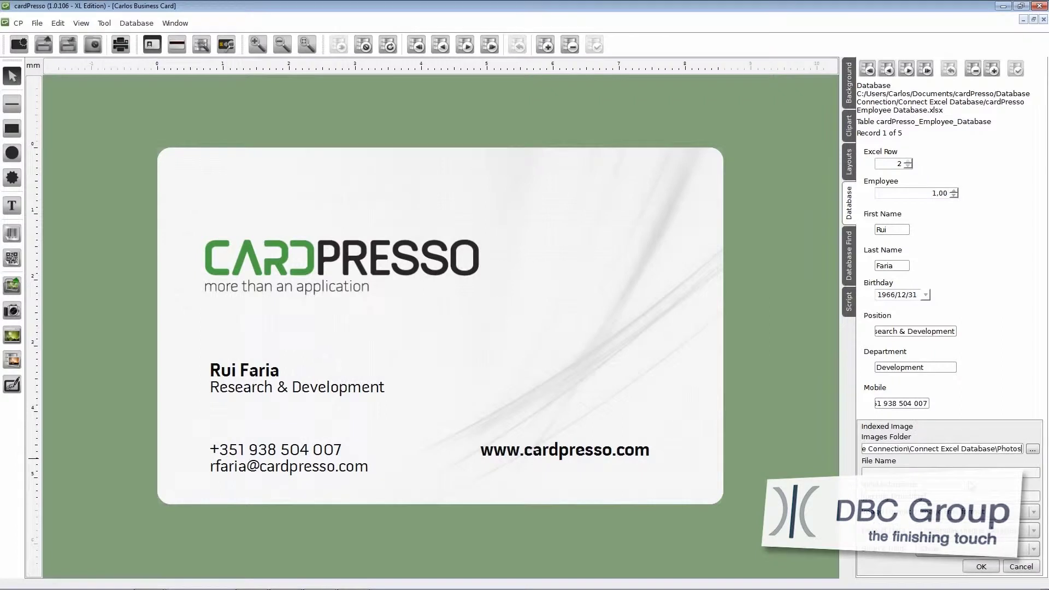
pyautogui.click(1031, 448)
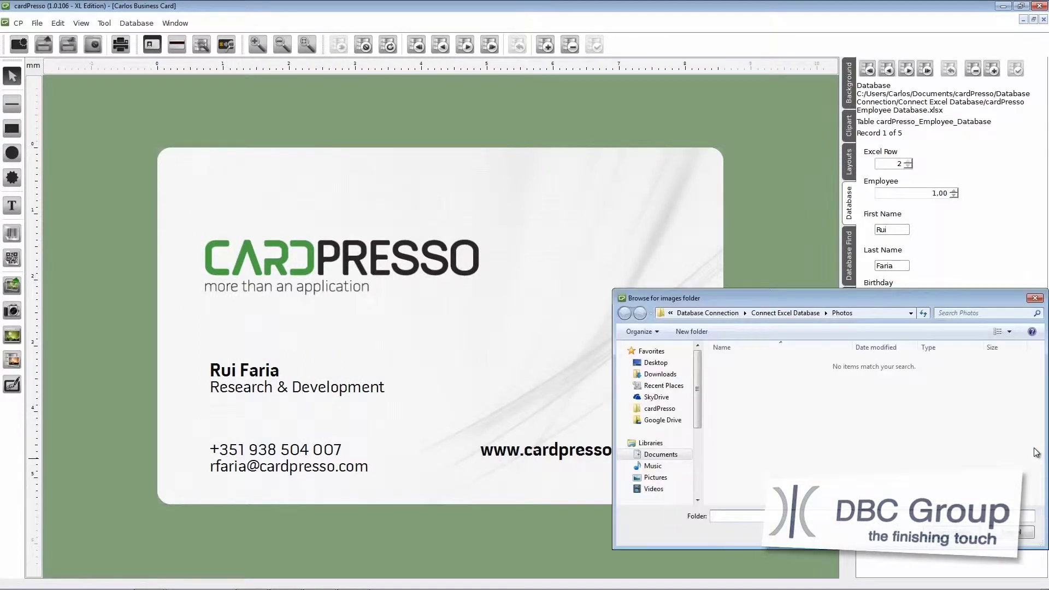
pyautogui.click(811, 314)
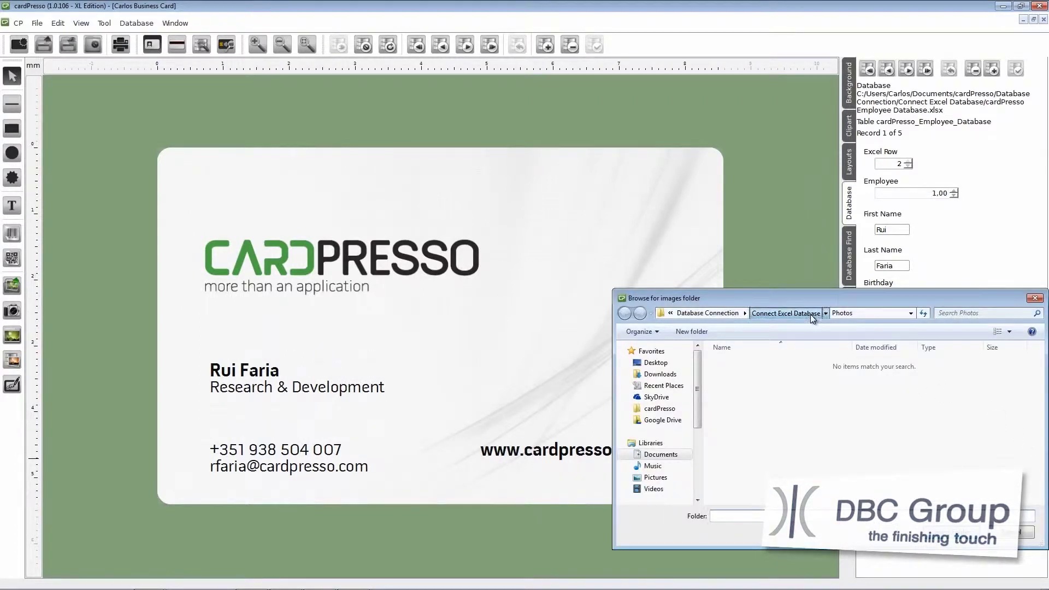
pyautogui.click(744, 398)
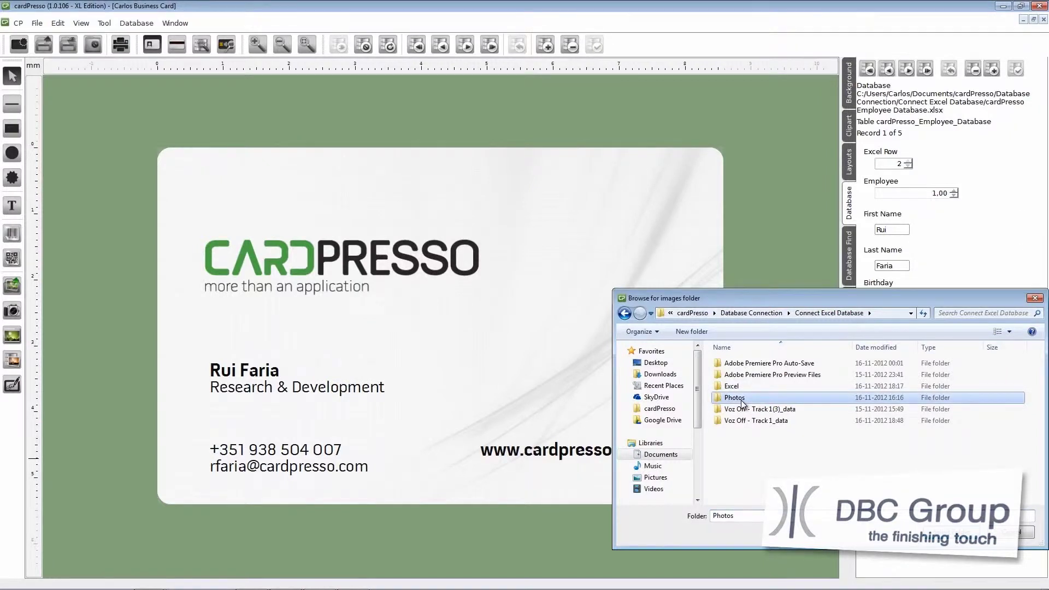
pyautogui.click(966, 532)
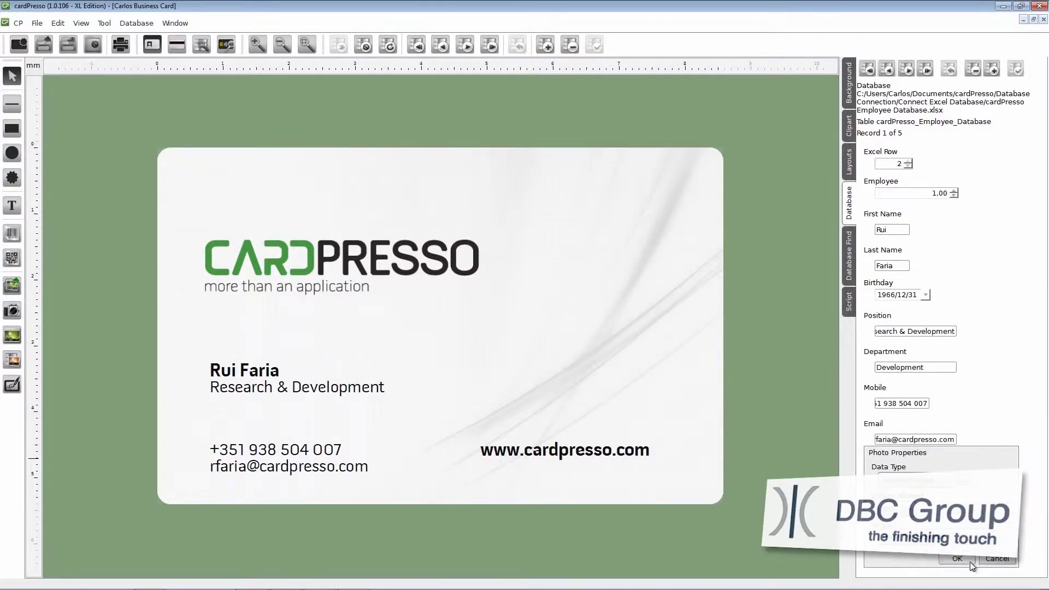
pyautogui.click(956, 558)
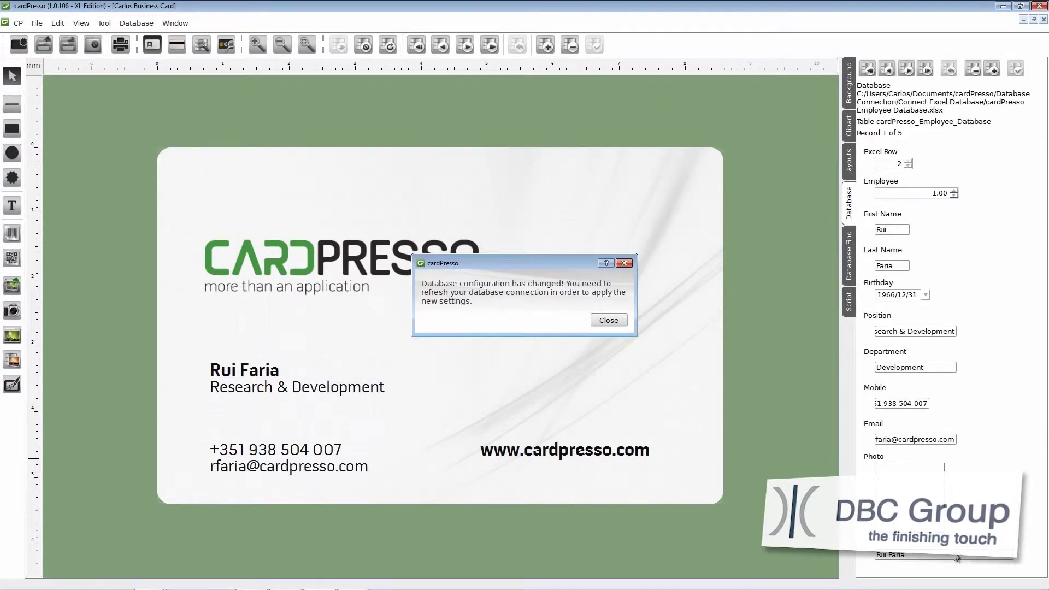
# Dismiss the configuration-changed warning and refresh the database connection to load the photos.
pyautogui.click(617, 321)
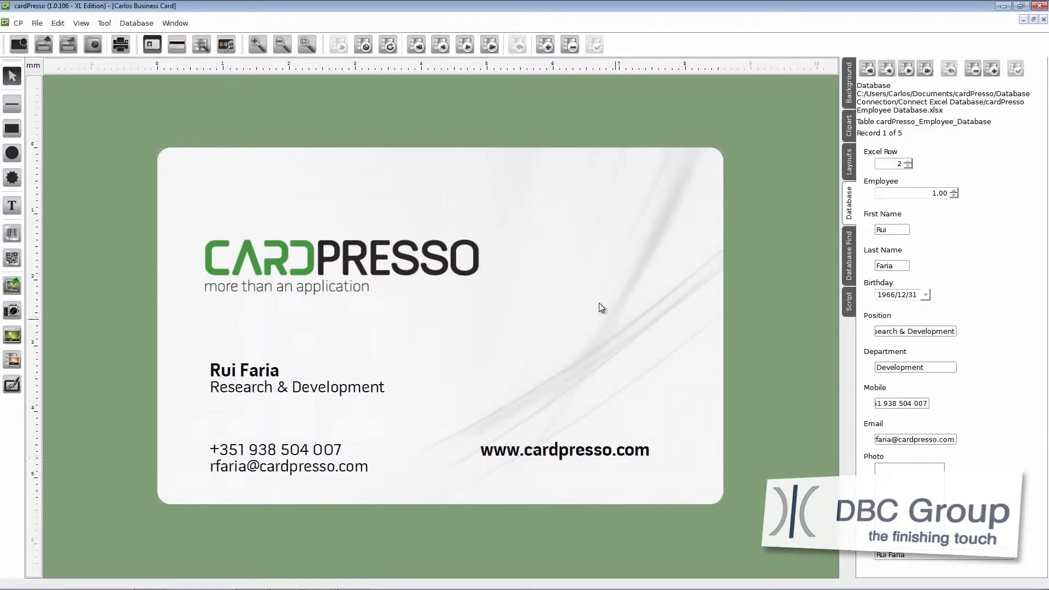
pyautogui.click(389, 47)
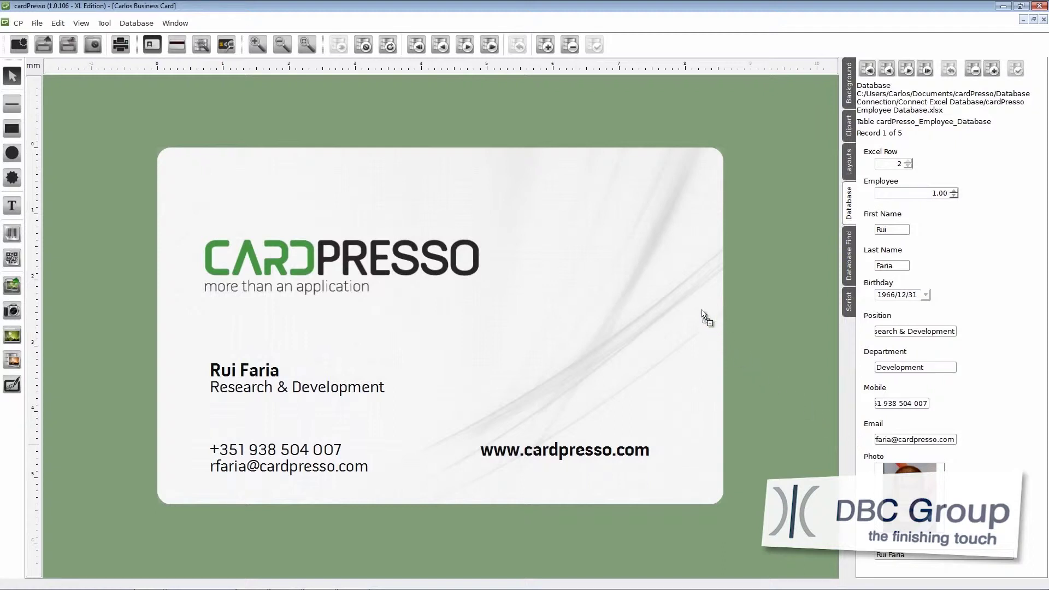
# Place the Photo field on the card in its upper-right corner.
pyautogui.click(628, 224)
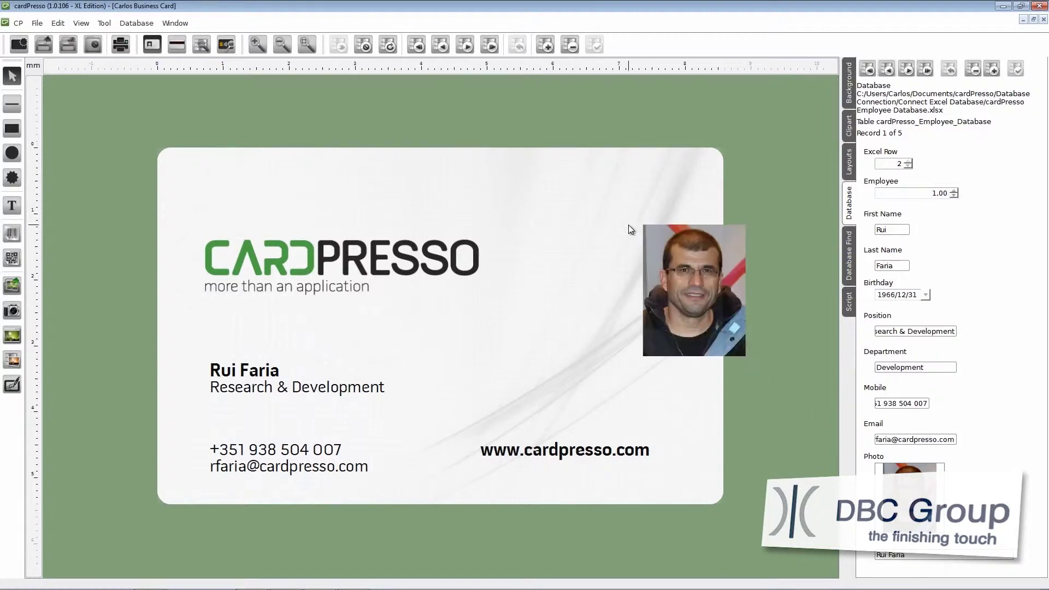
pyautogui.moveTo(696, 291); pyautogui.dragTo(630, 235)
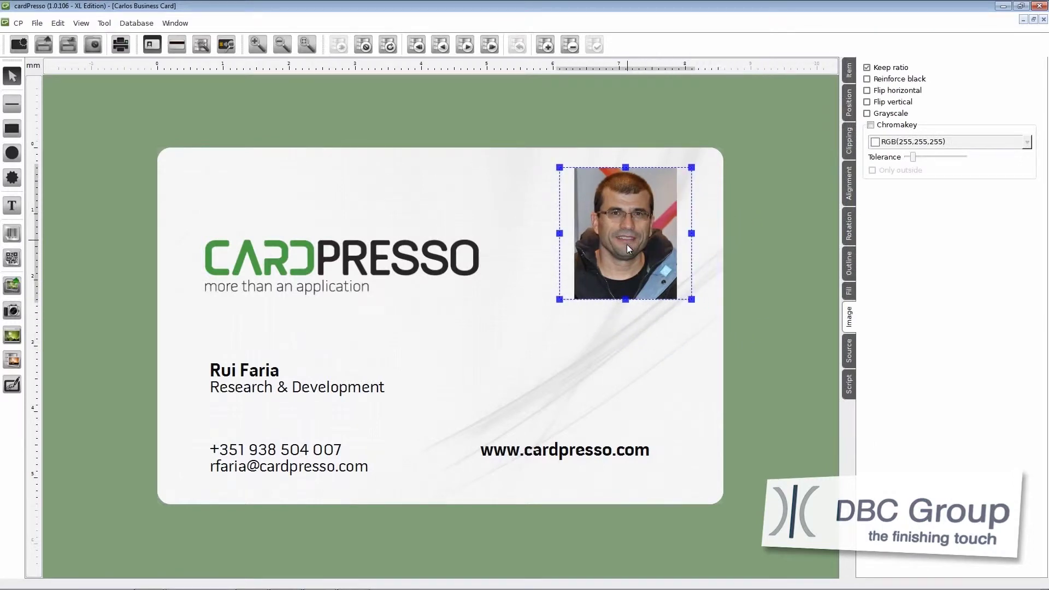
pyautogui.click(614, 322)
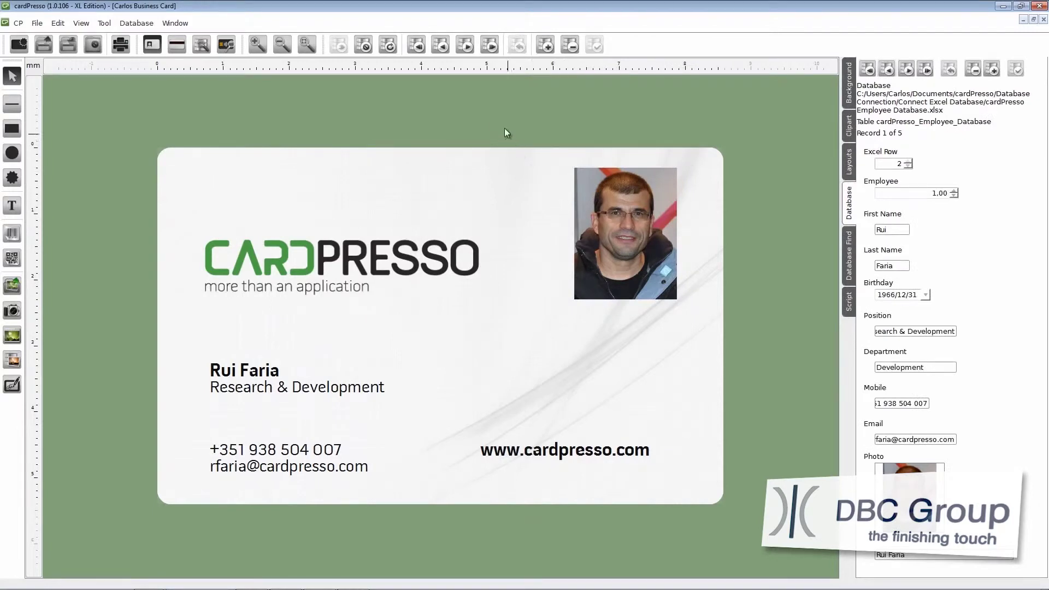
# Step forward to record 5 and back to record 1, checking each employee's photo.
pyautogui.click(467, 48)
pyautogui.click(468, 48)
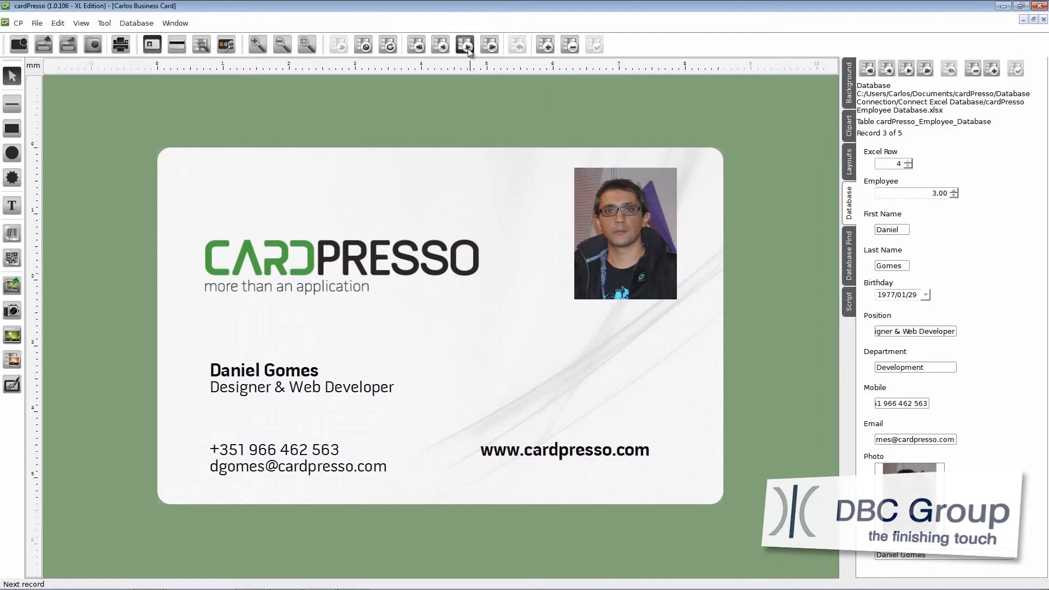
pyautogui.click(467, 48)
pyautogui.click(467, 48)
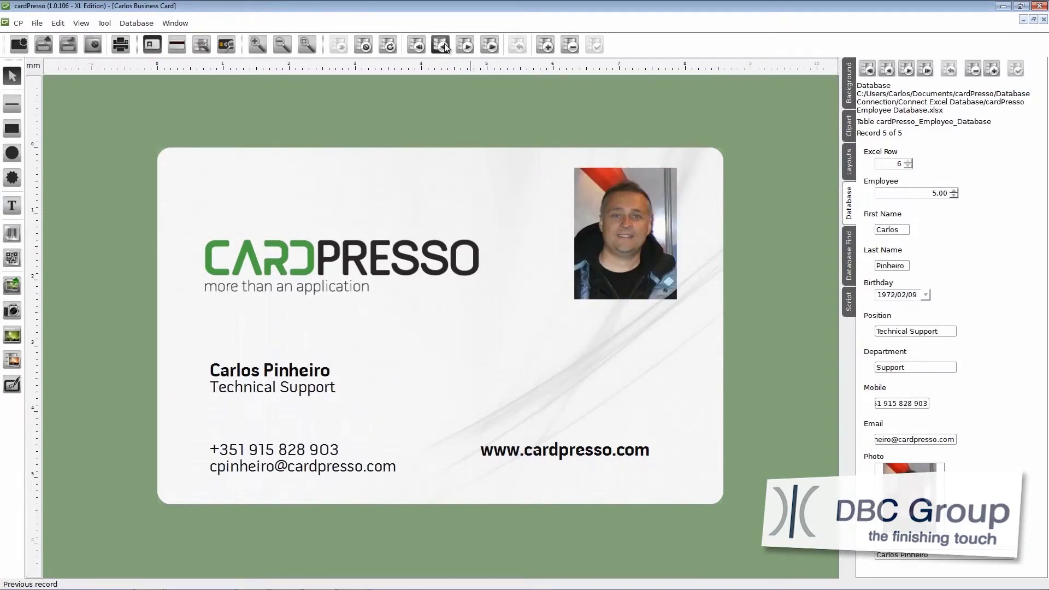
pyautogui.click(444, 47)
pyautogui.click(444, 47)
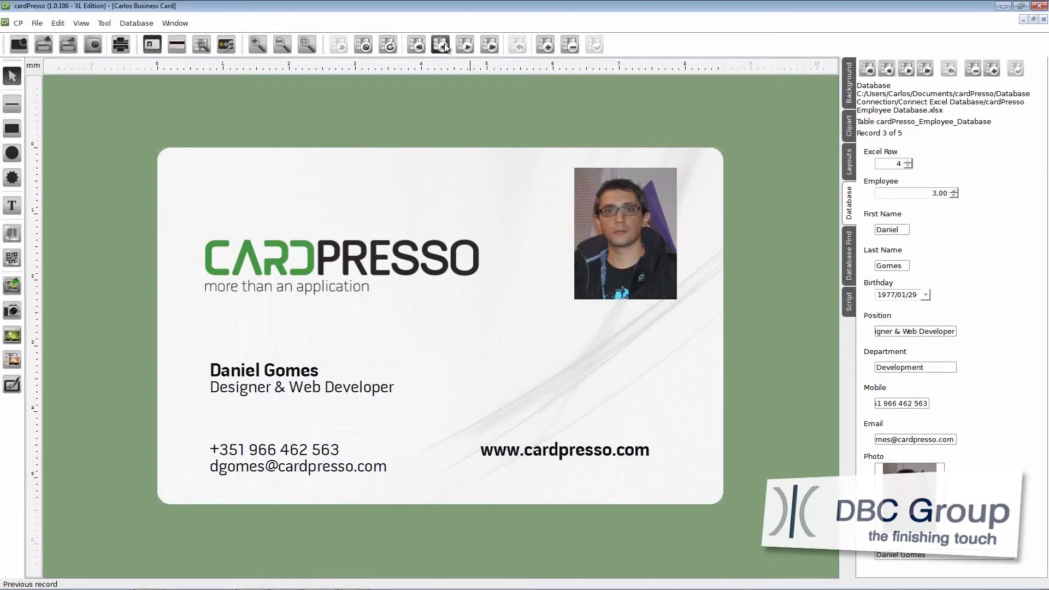
pyautogui.click(444, 47)
pyautogui.click(444, 47)
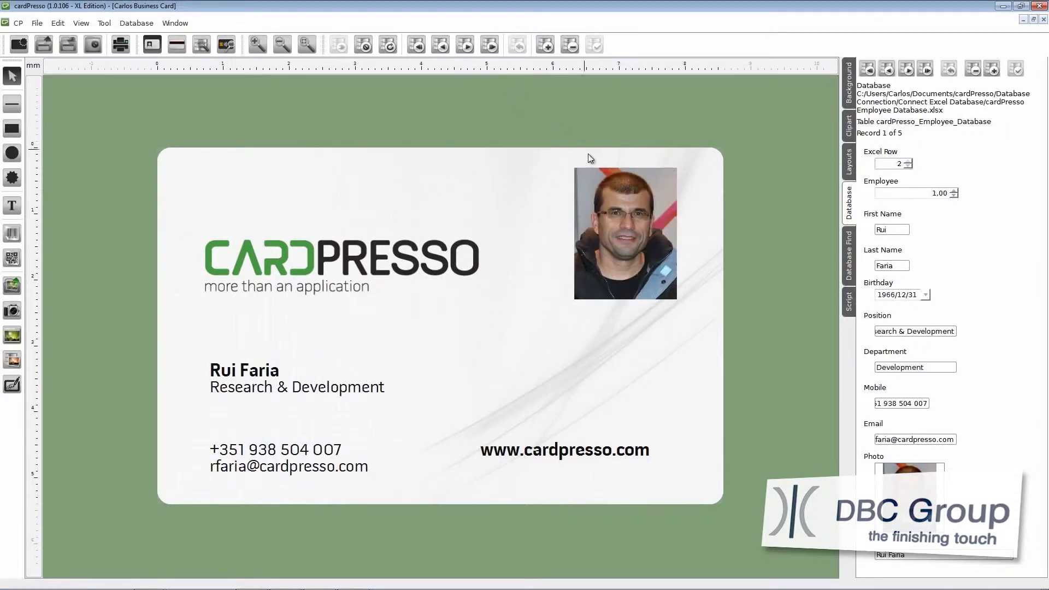
# Turn on Grayscale for the employee photo, then deselect it.
pyautogui.click(625, 231)
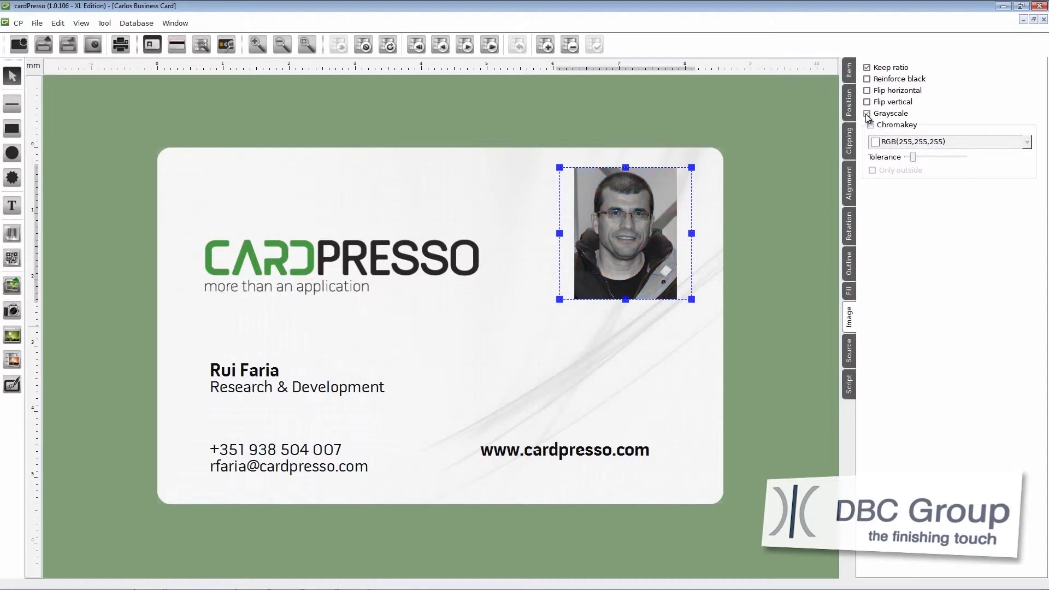
pyautogui.click(796, 127)
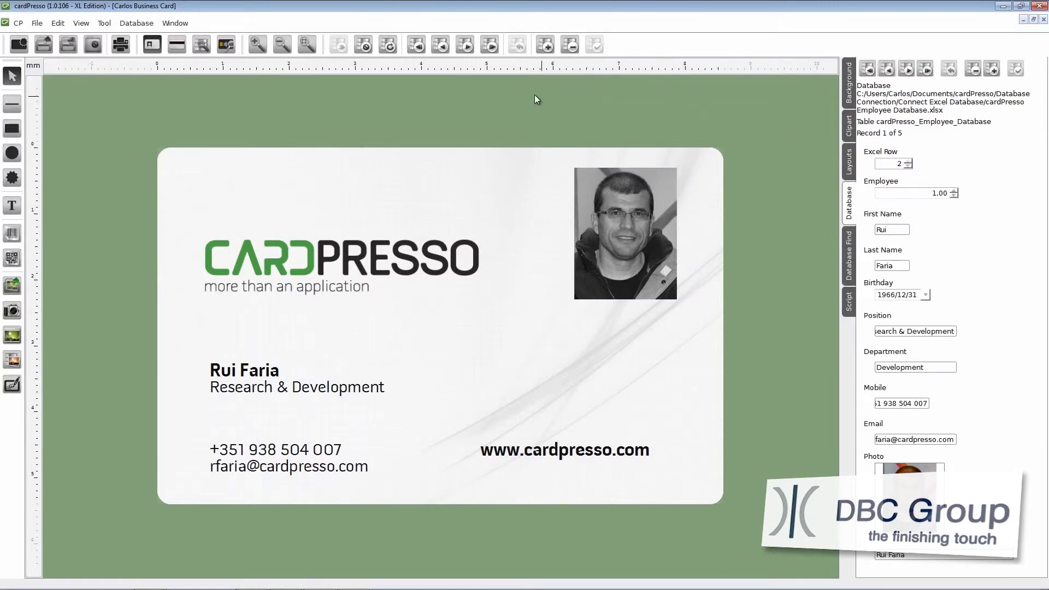
pyautogui.click(465, 45)
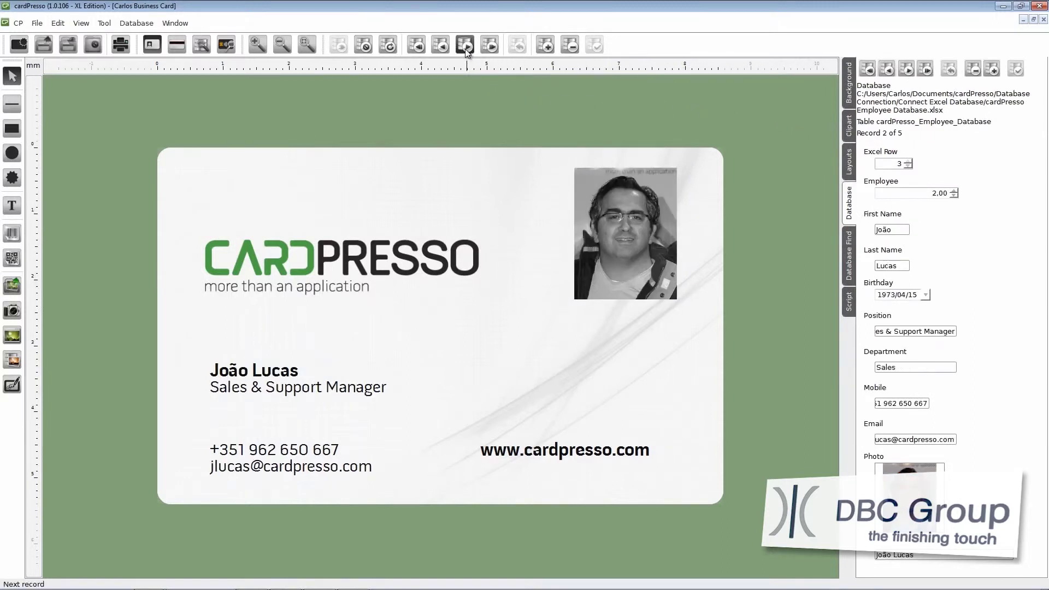
pyautogui.click(465, 46)
pyautogui.click(464, 47)
pyautogui.click(464, 47)
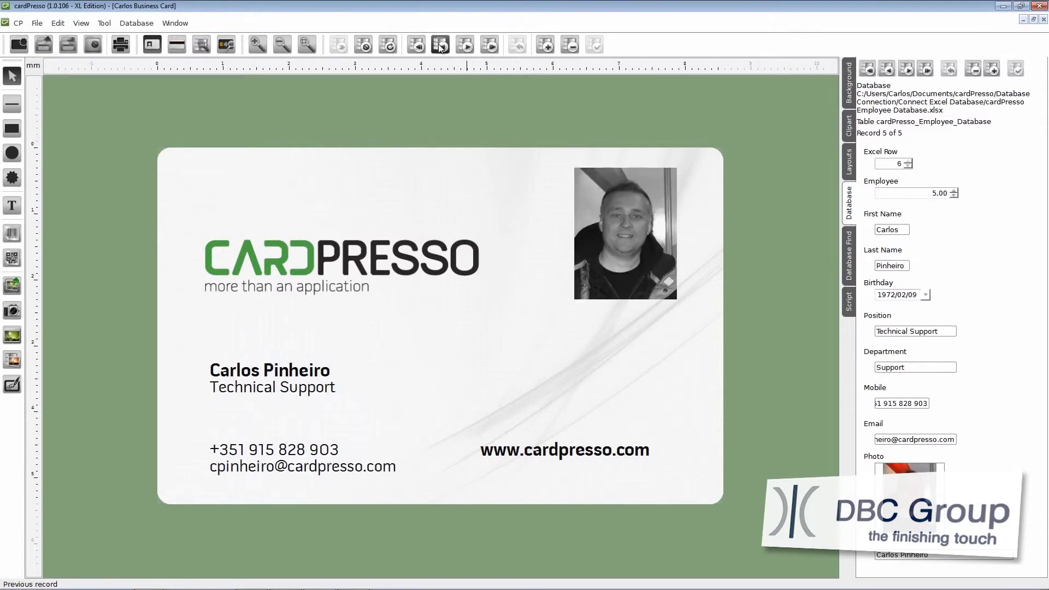
pyautogui.click(441, 46)
pyautogui.click(440, 46)
pyautogui.click(440, 46)
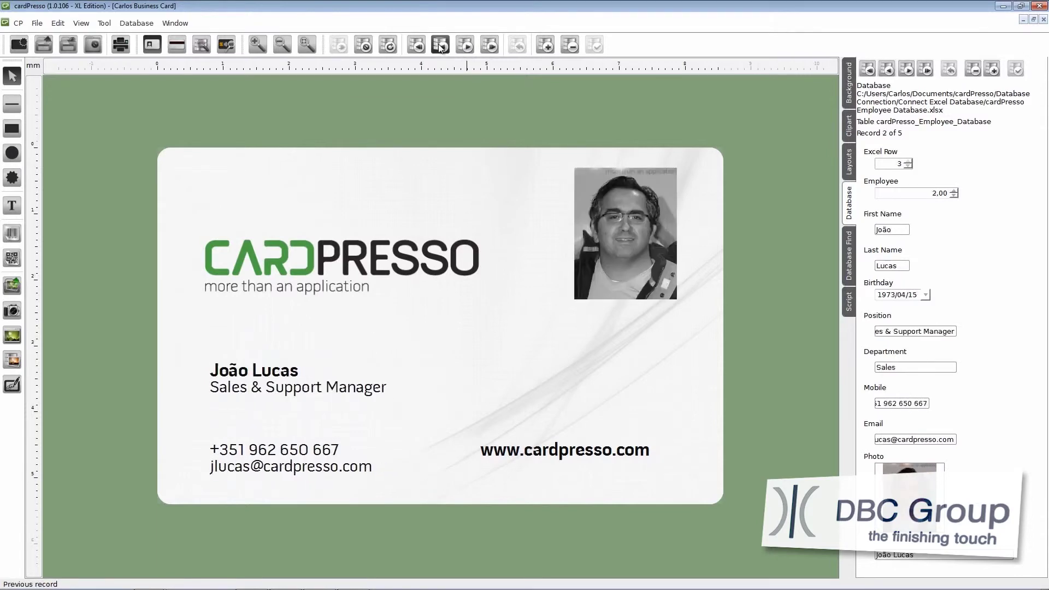
pyautogui.click(440, 45)
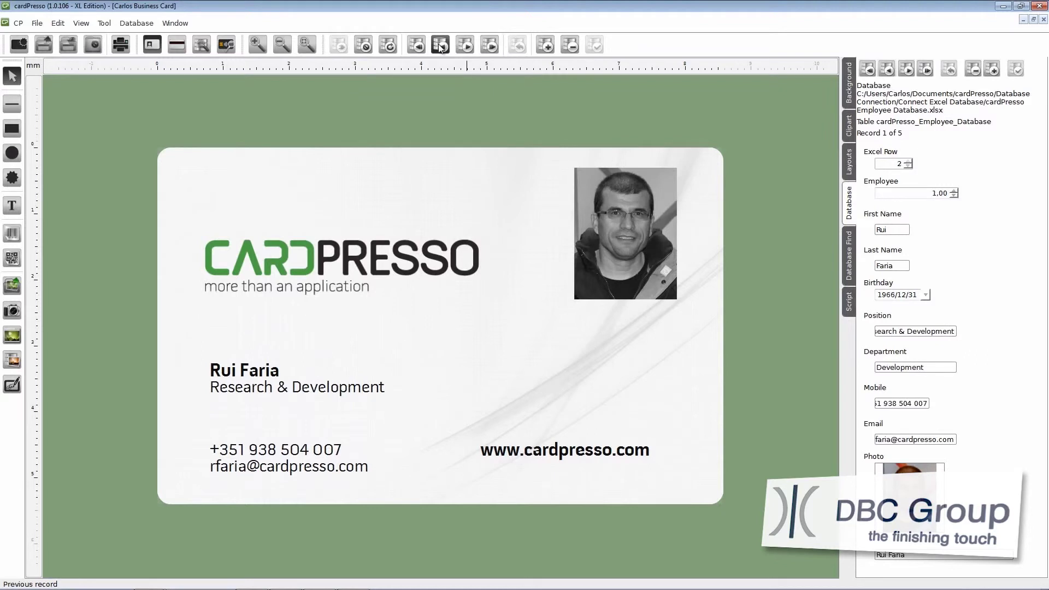